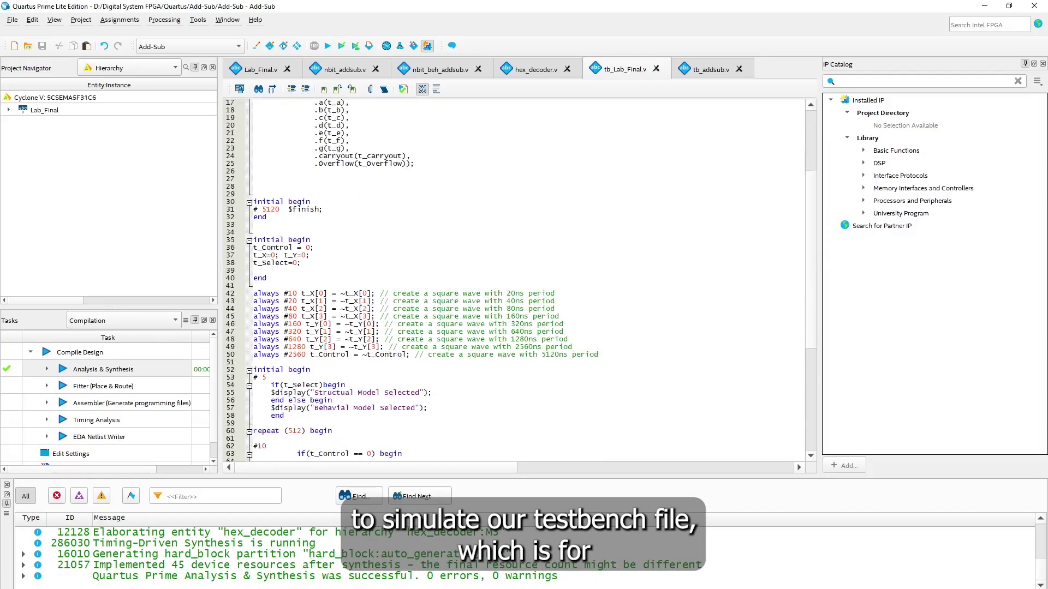
# Review the tb_Lab_Final.v testbench and the Lab_Final.v top-level module source
pyautogui.scroll(2, 521, 281)
pyautogui.scroll(3, 521, 281)
pyautogui.scroll(-1, 348, 232)
pyautogui.scroll(-1, 348, 231)
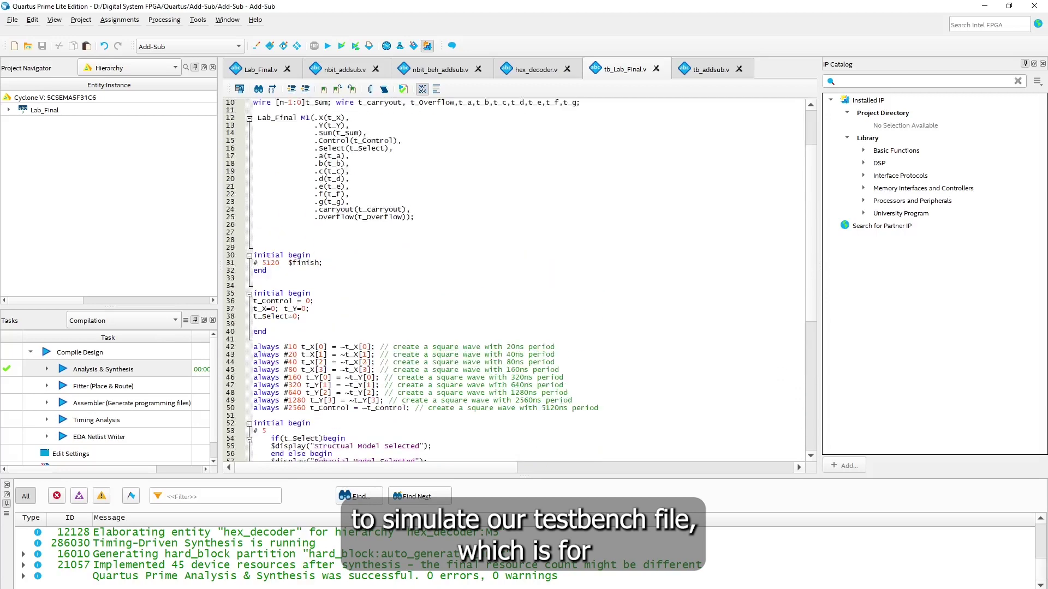
pyautogui.scroll(1, 348, 232)
pyautogui.click(270, 70)
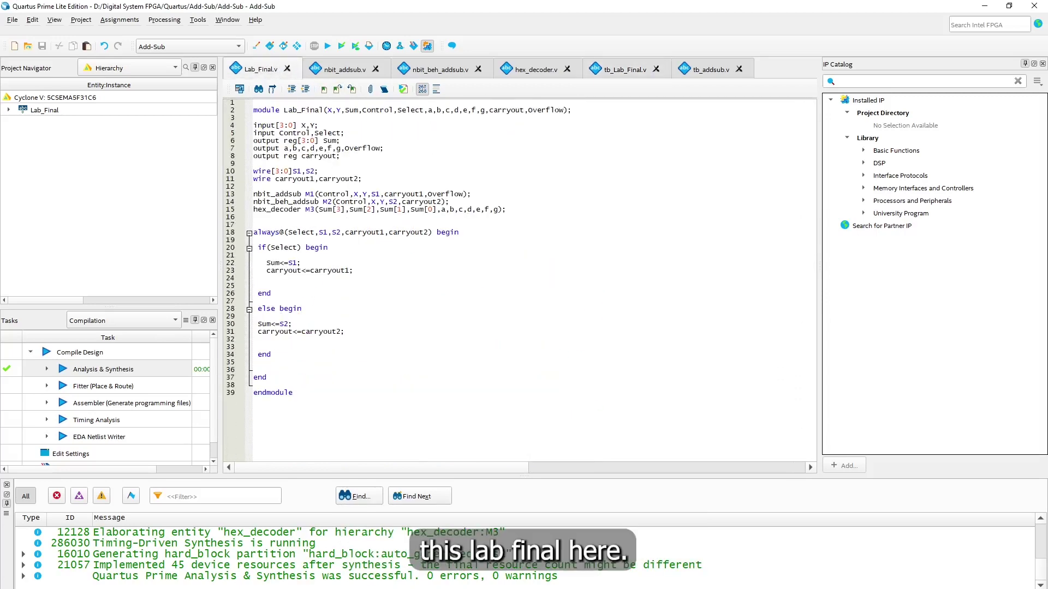
pyautogui.click(625, 71)
pyautogui.scroll(2, 518, 284)
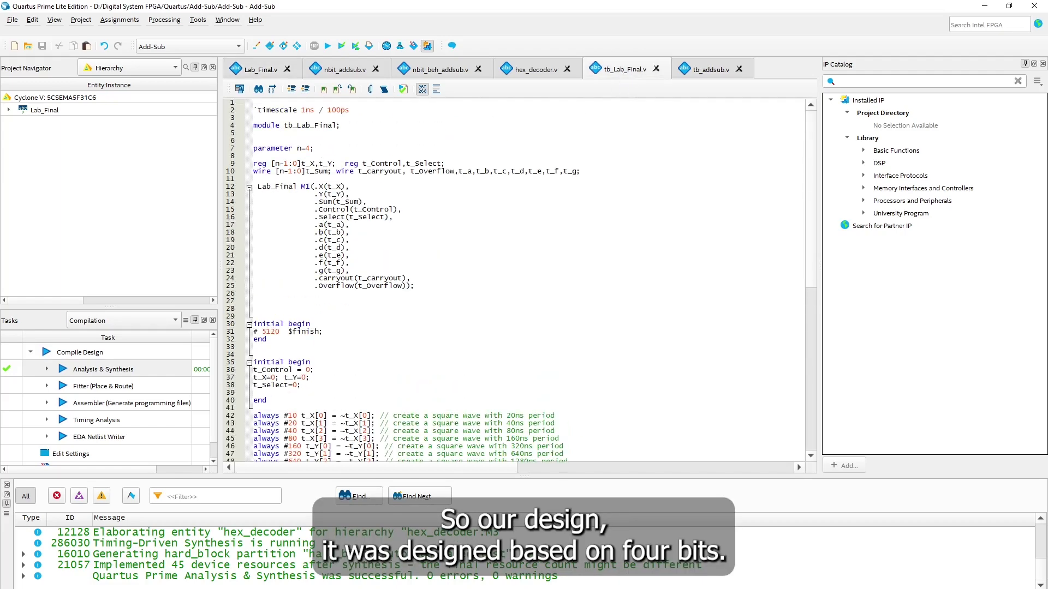
pyautogui.scroll(-2, 518, 281)
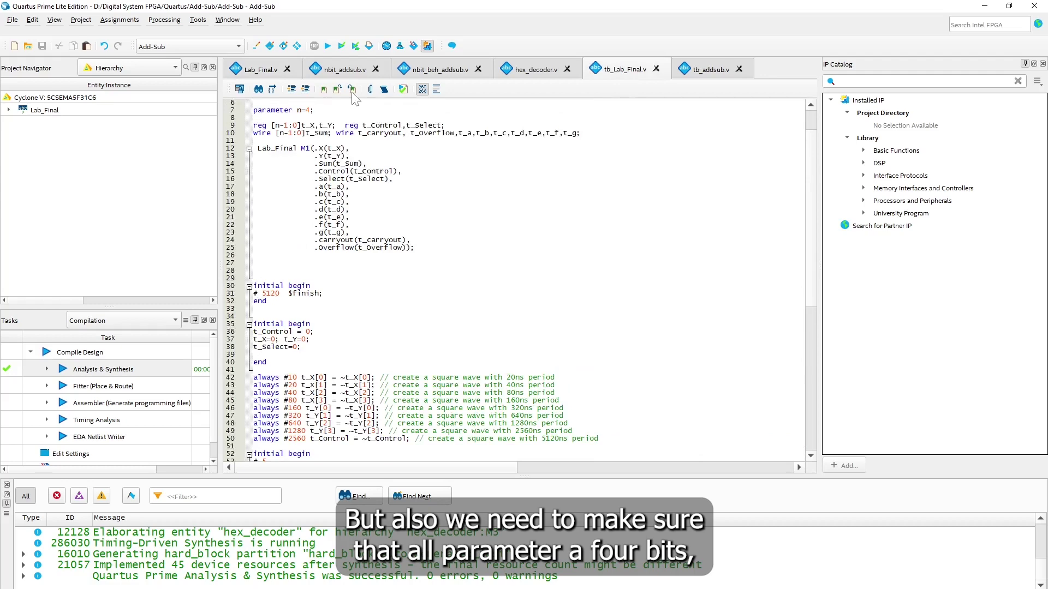
# Compare the structural nbit_addsub and behavioural nbit_beh_addsub modules, then return to Lab_Final.v
pyautogui.click(335, 74)
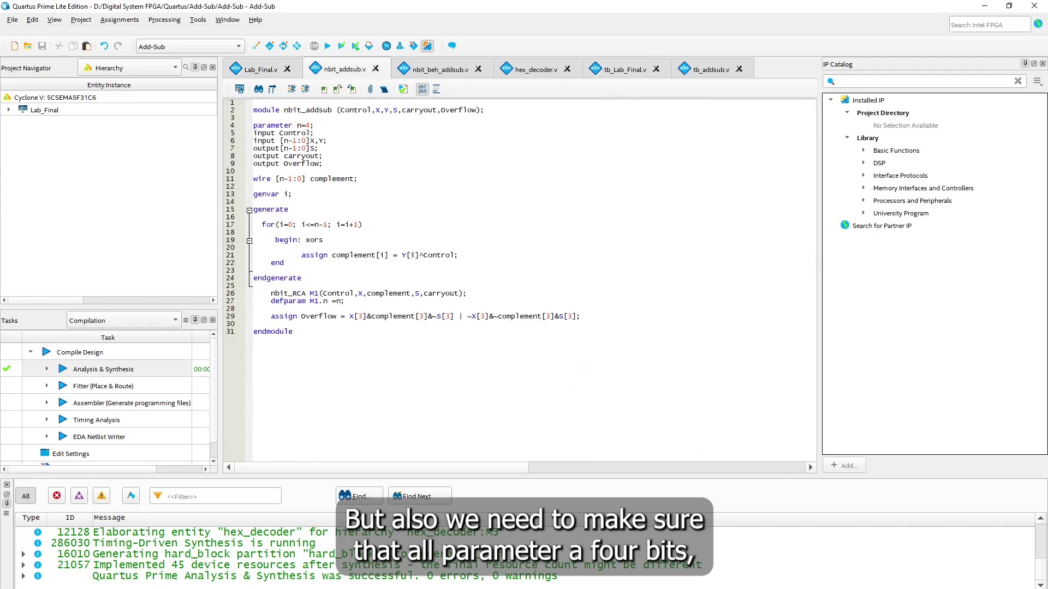
pyautogui.click(427, 76)
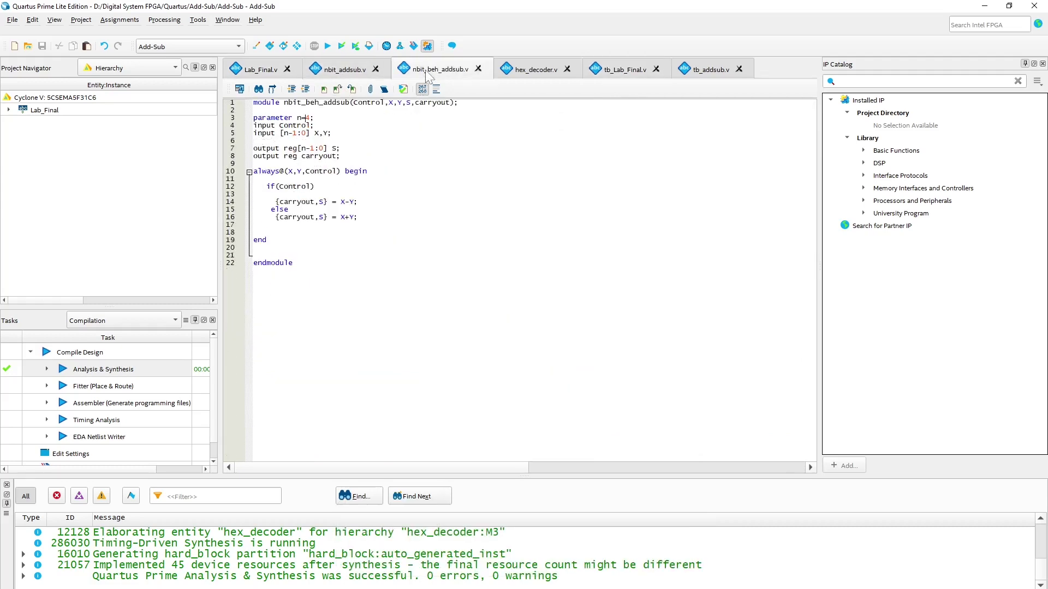
pyautogui.click(334, 75)
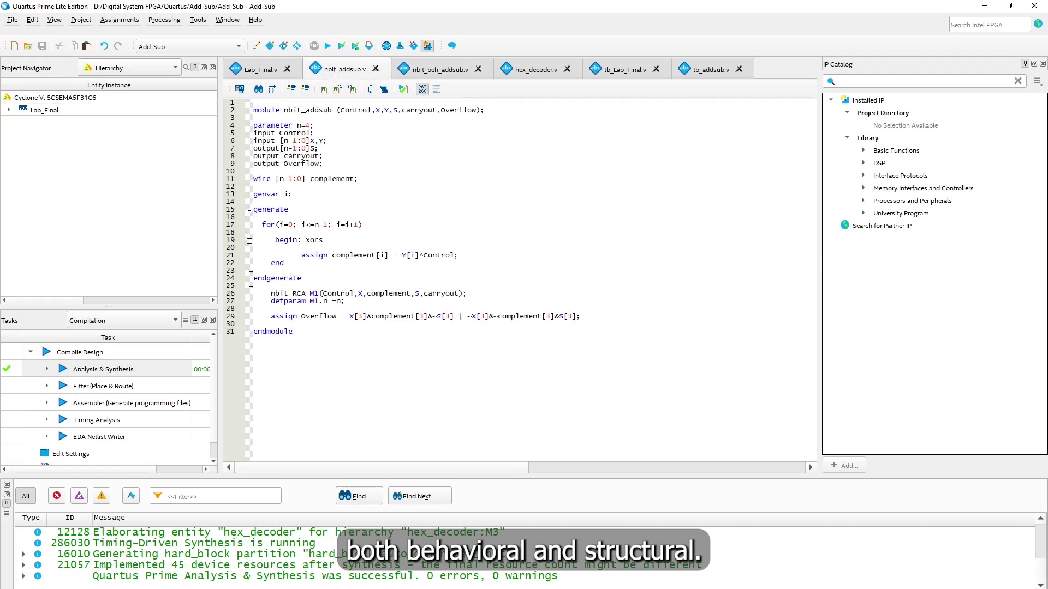
pyautogui.click(261, 73)
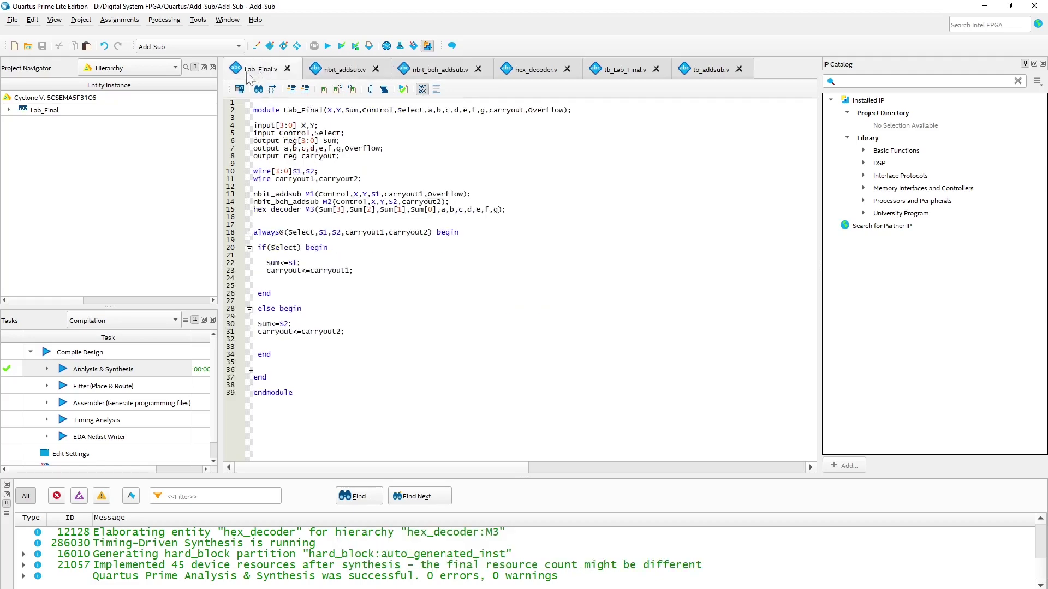
# Start RTL Simulation from the Run Simulation Tool menu so Questa opens
pyautogui.click(199, 20)
pyautogui.moveTo(232, 34)
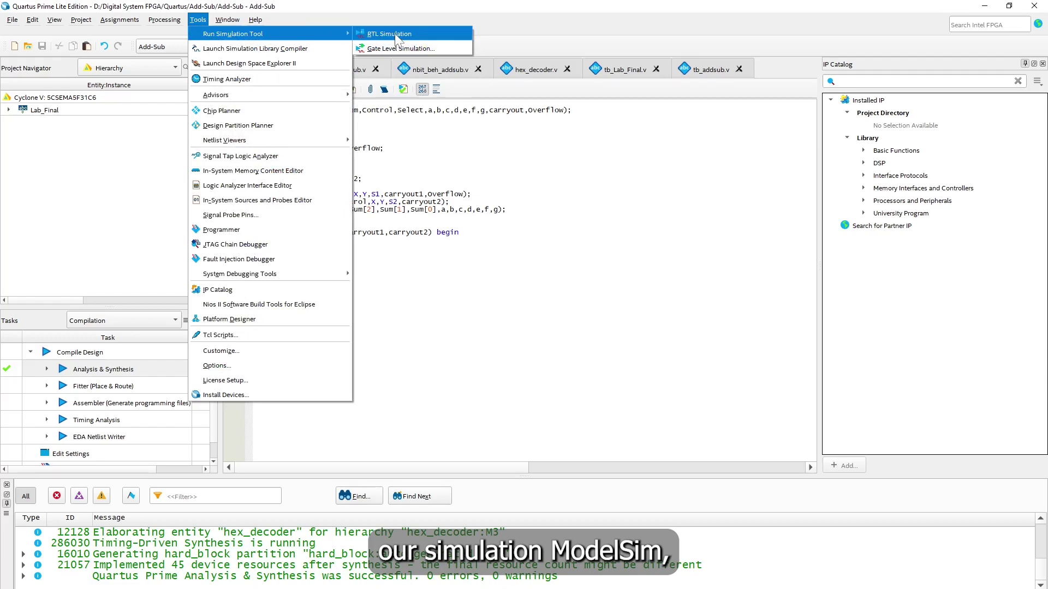
pyautogui.click(395, 33)
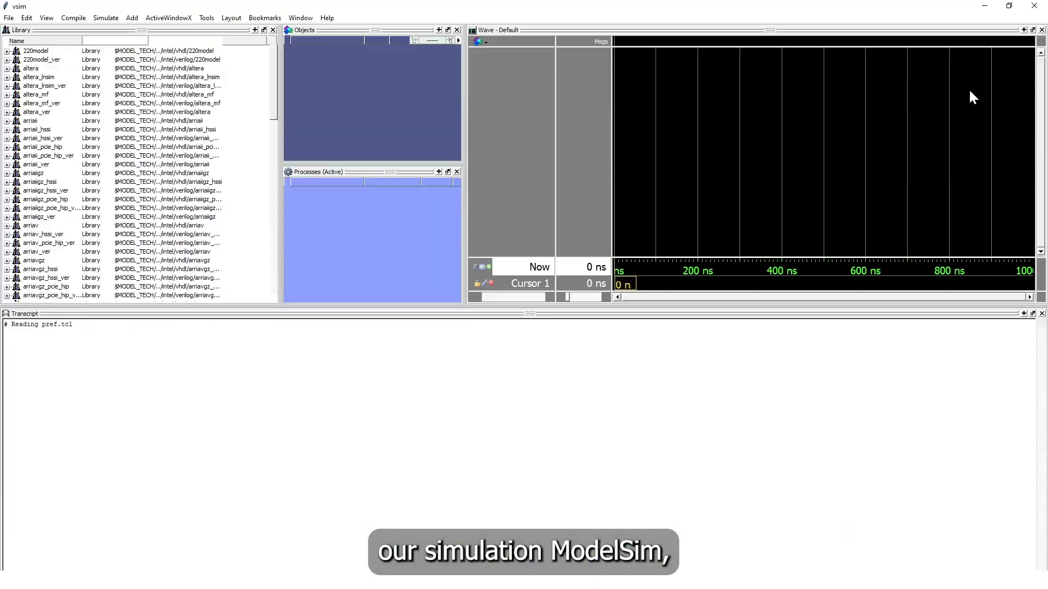
# Select Lab_Final.v and tb_Lab_Final.v in the Add-Sub folder and compile them into work
pyautogui.click(76, 18)
pyautogui.click(77, 29)
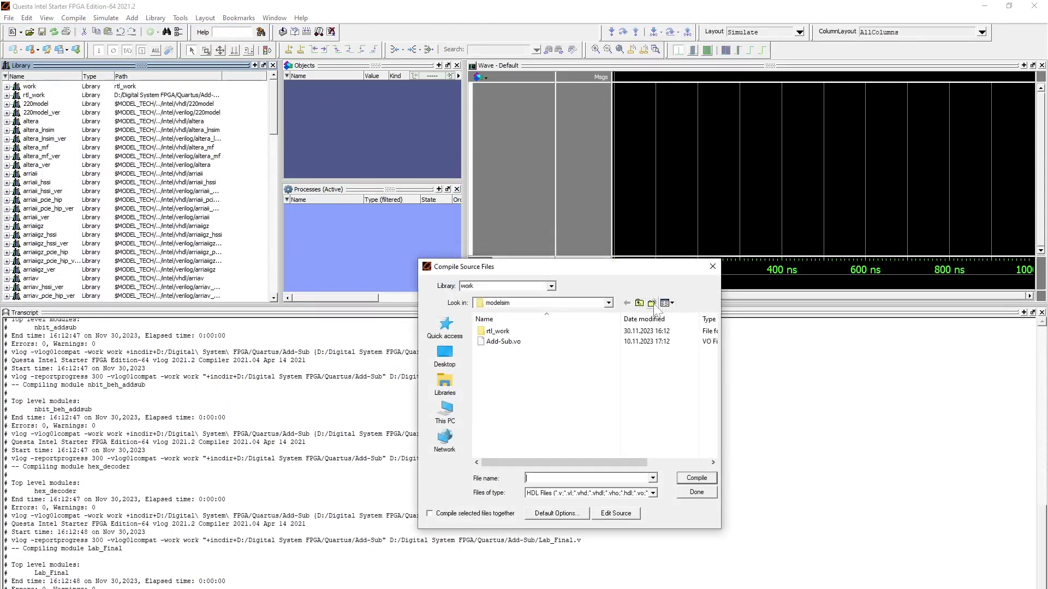
pyautogui.click(639, 304)
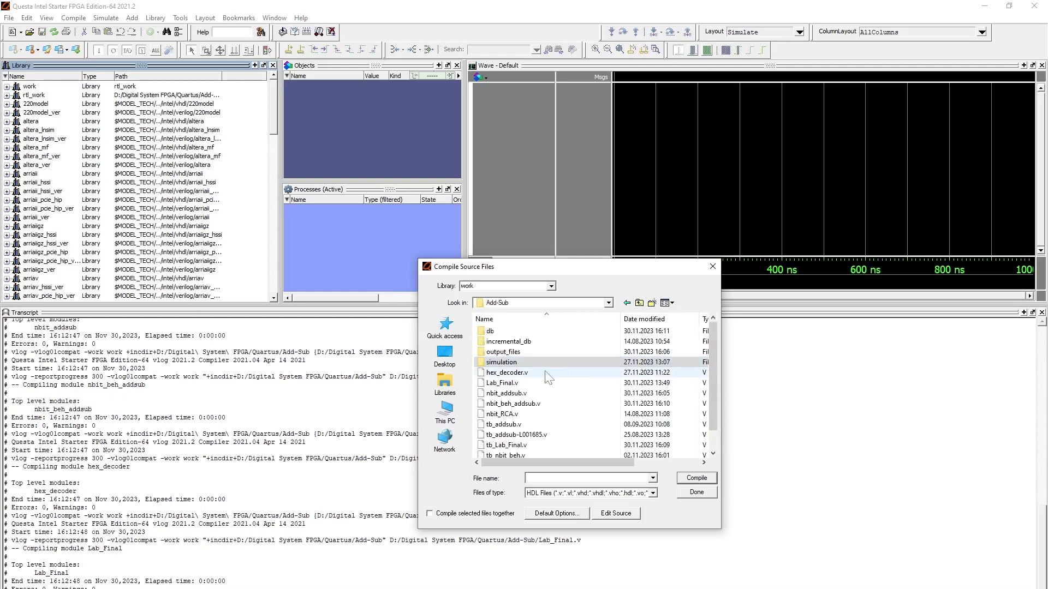
pyautogui.click(527, 383)
pyautogui.scroll(-1, 568, 398)
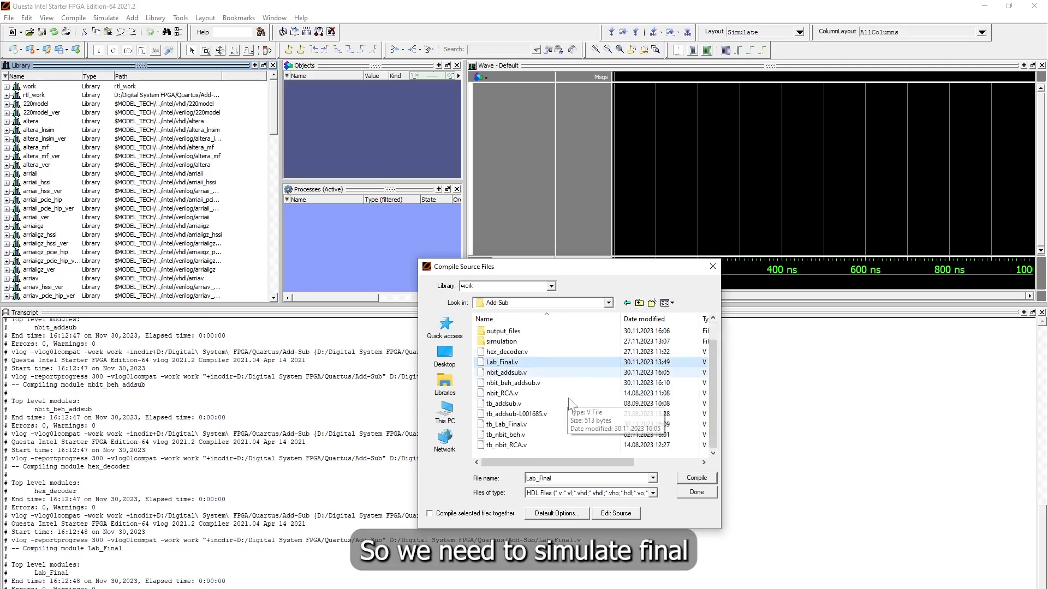
pyautogui.keyDown('ctrl'); pyautogui.click(535, 427); pyautogui.keyUp('ctrl')
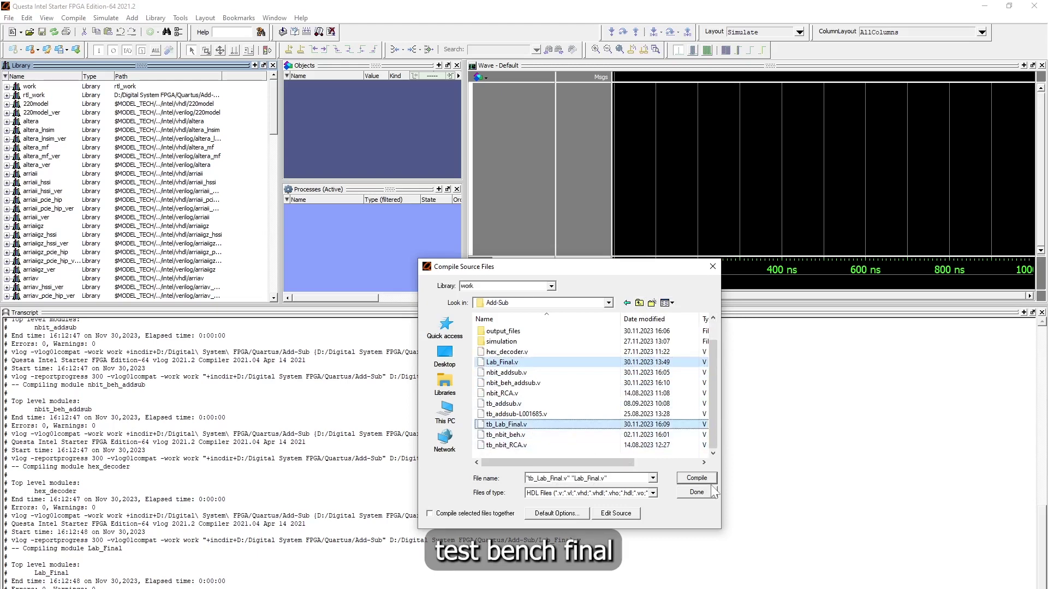
pyautogui.click(701, 479)
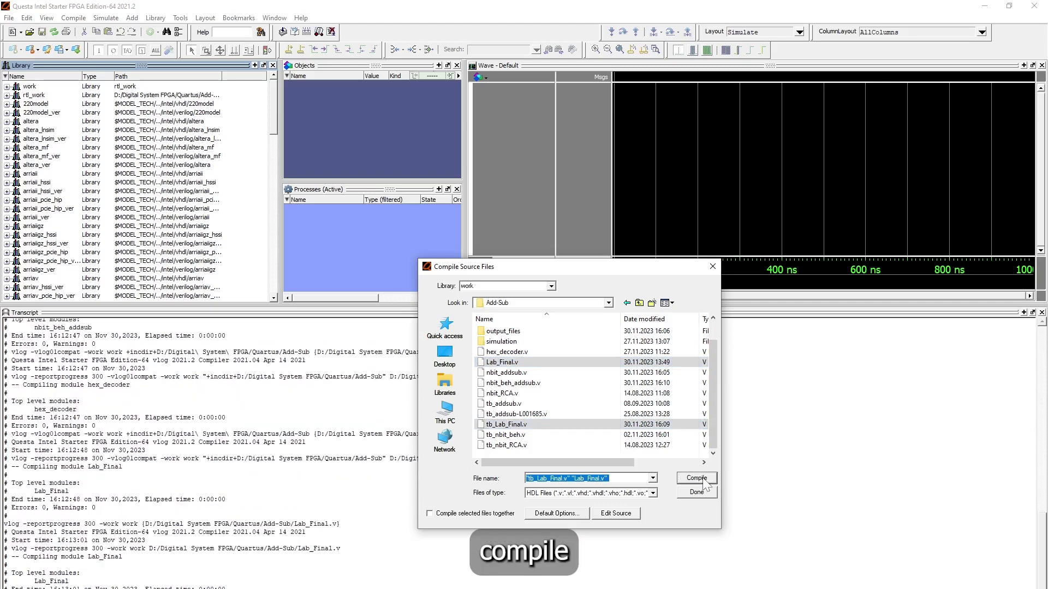
pyautogui.click(697, 493)
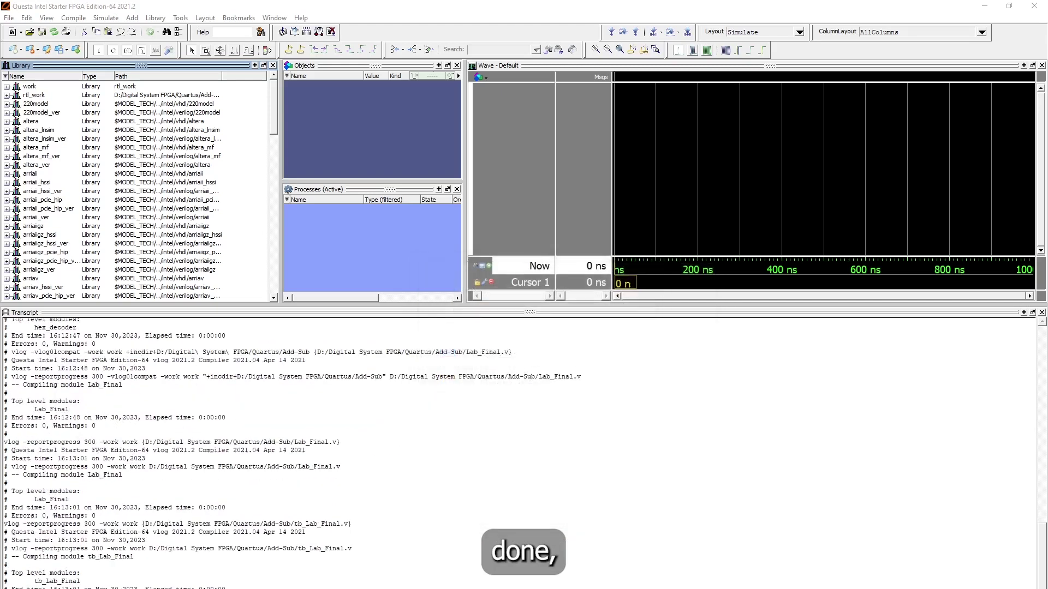
# Expand the work library and simulate the tb_Lab_Final module
pyautogui.doubleClick(29, 87)
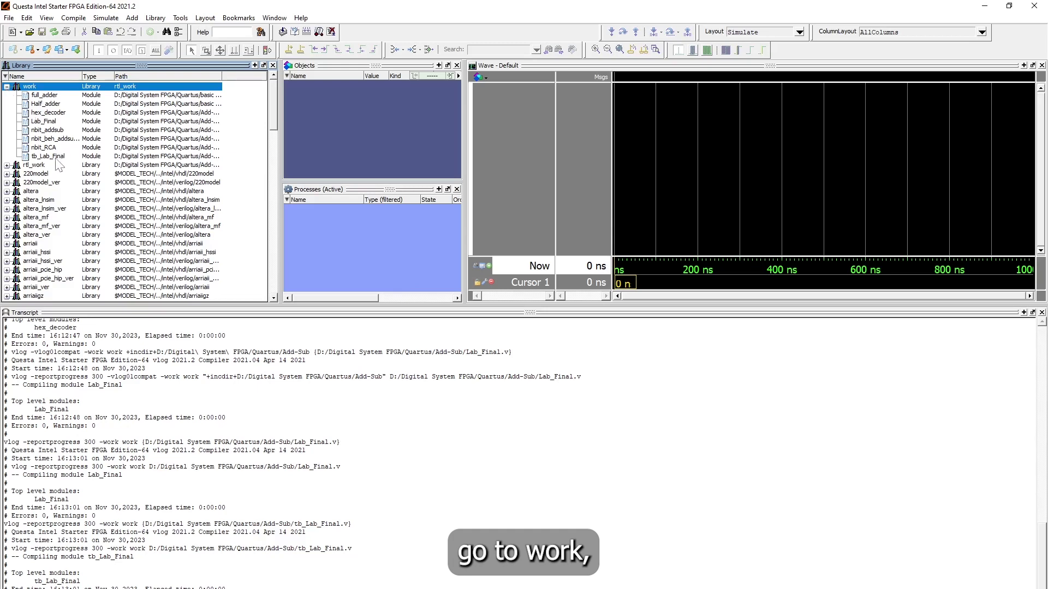
pyautogui.rightClick(57, 157)
pyautogui.click(72, 164)
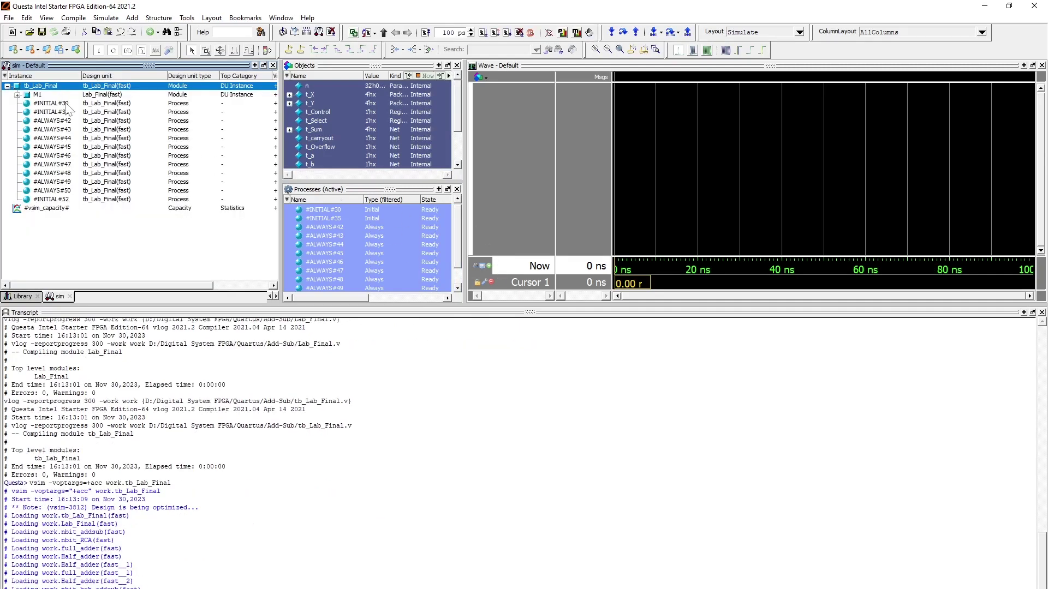
# Add all tb_Lab_Final signals to the Wave window with leaf names and a 100 ns run length
pyautogui.rightClick(51, 88)
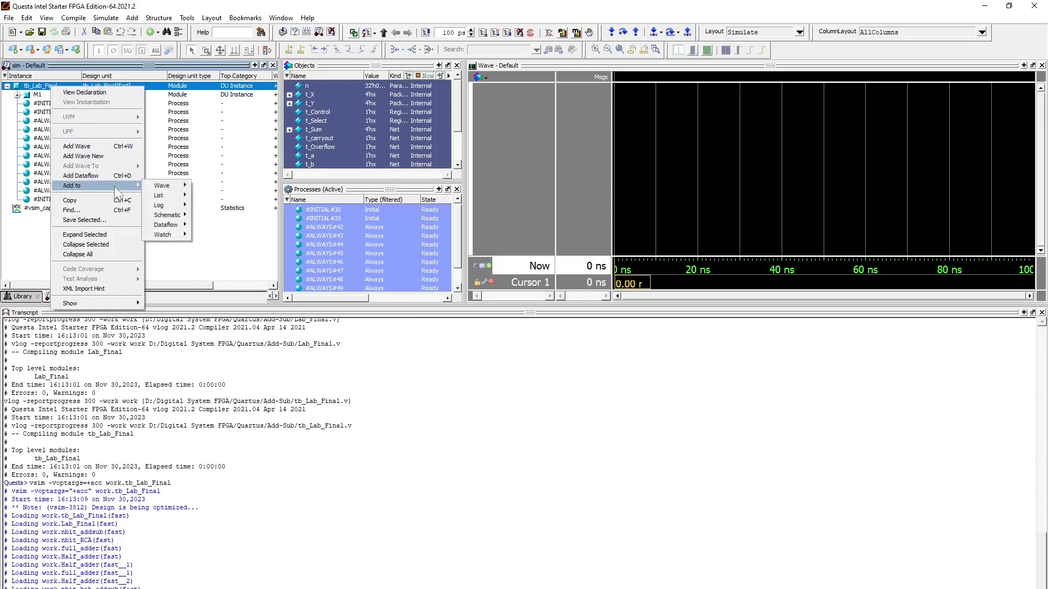
pyautogui.moveTo(163, 185)
pyautogui.click(209, 186)
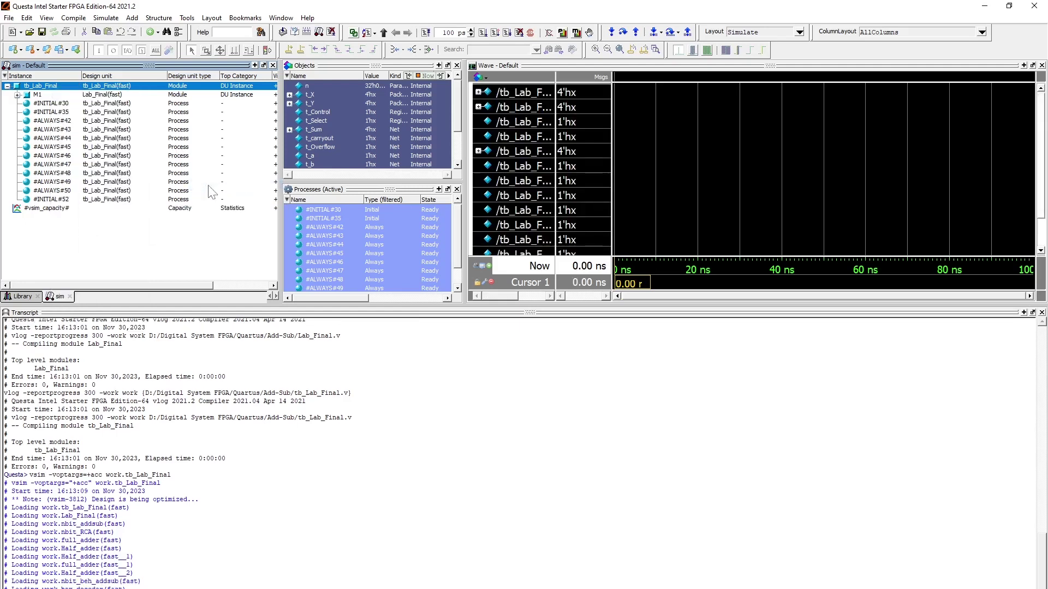
pyautogui.click(476, 267)
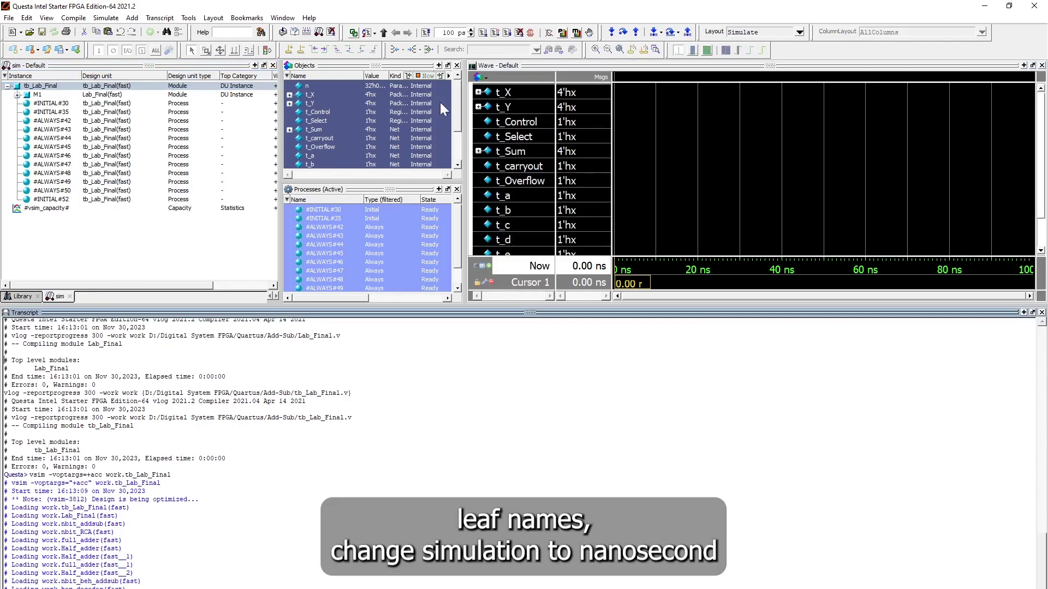
pyautogui.press('BackSpace')
pyautogui.write('n')
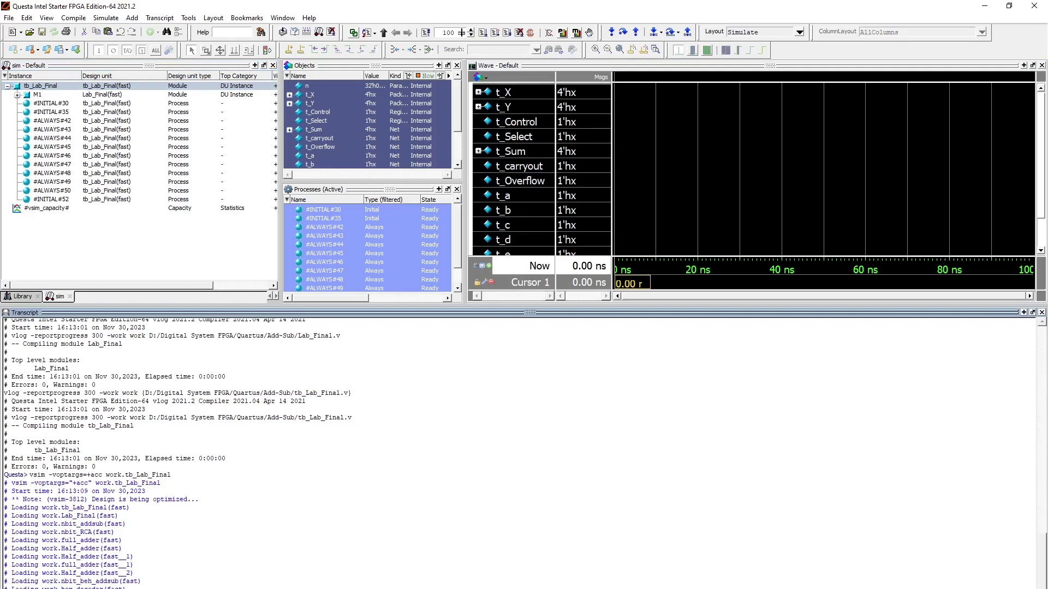
# Run the whole simulation, keep Questa open, and scroll the transcript up to the behavioural output
pyautogui.click(507, 32)
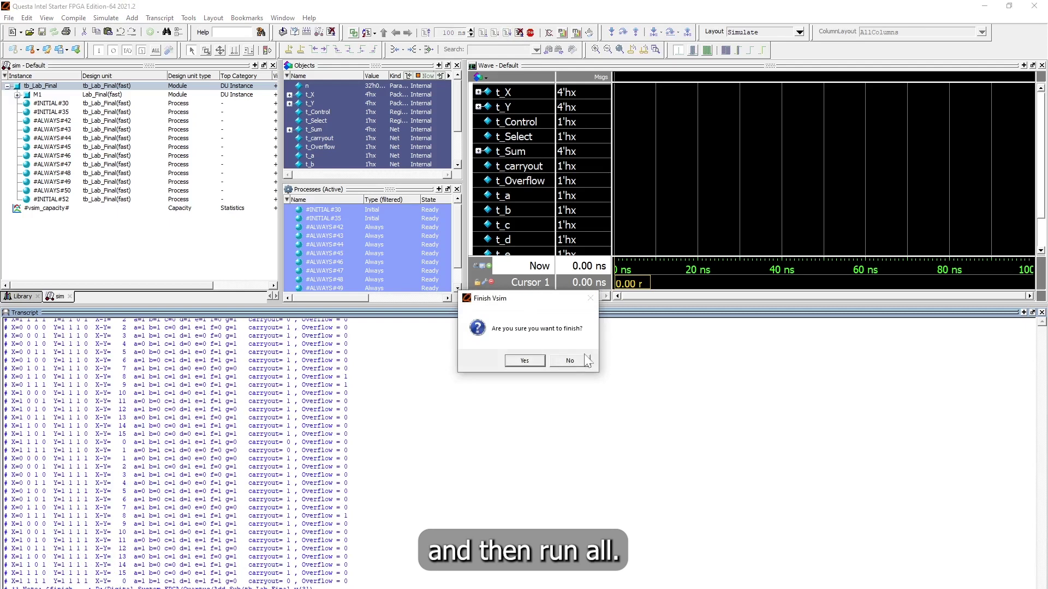
pyautogui.click(586, 361)
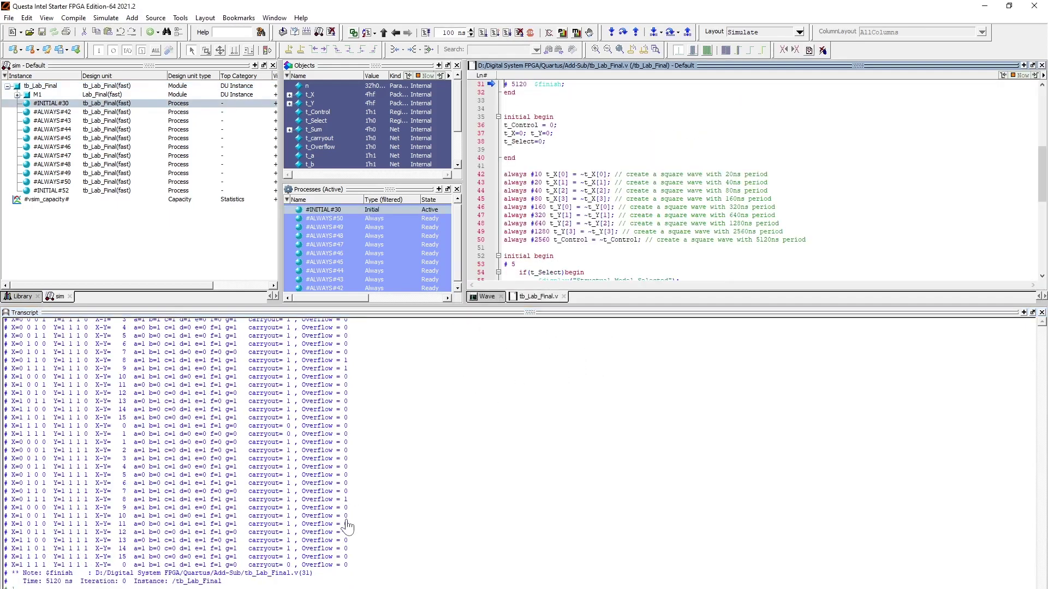
pyautogui.scroll(5, 346, 523)
pyautogui.scroll(5, 344, 505)
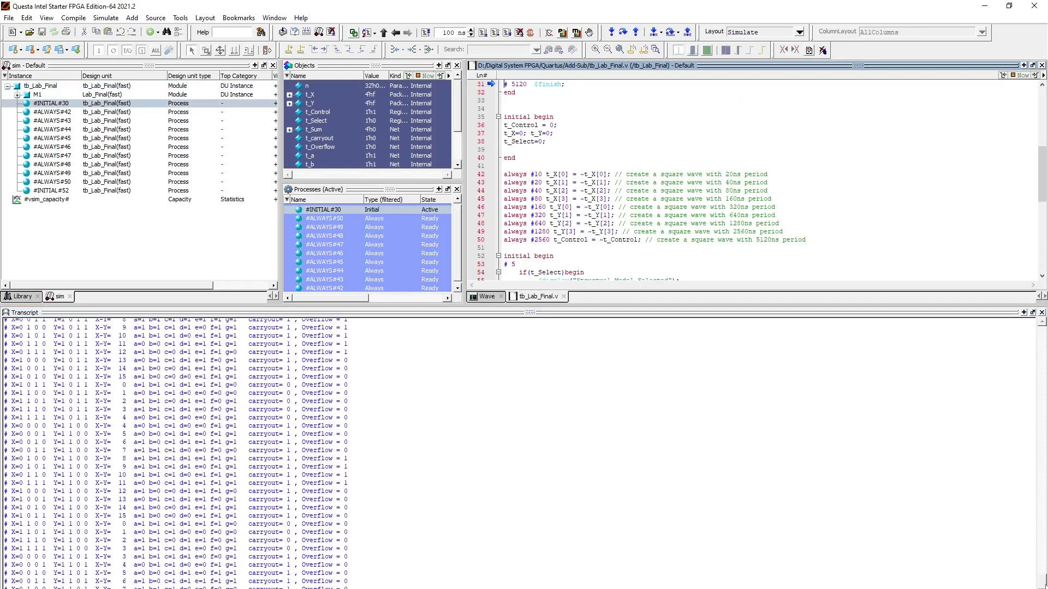
pyautogui.moveTo(1043, 580); pyautogui.dragTo(1012, 392)
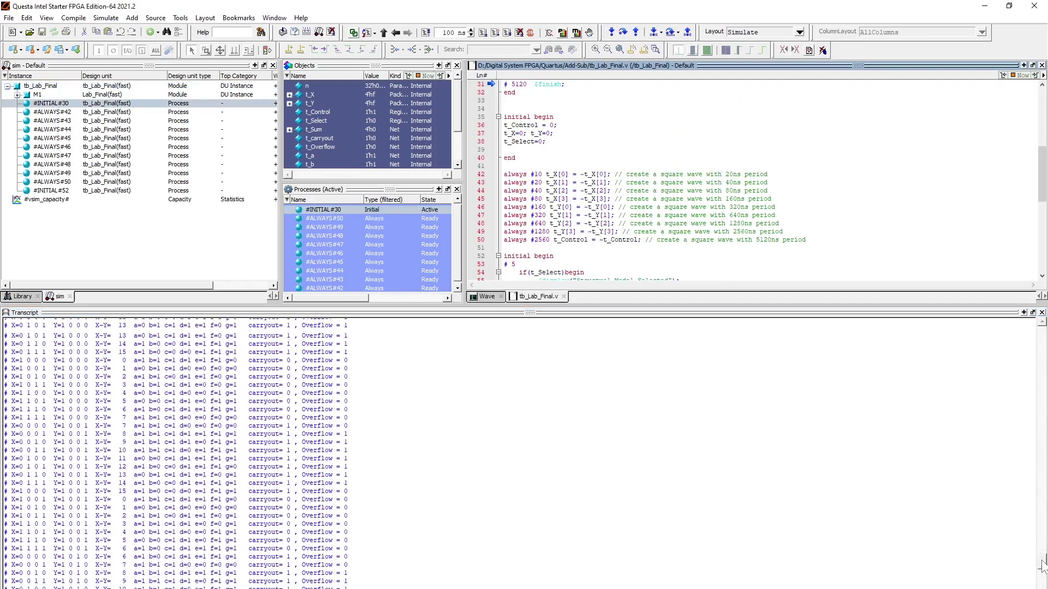
pyautogui.click(1013, 392)
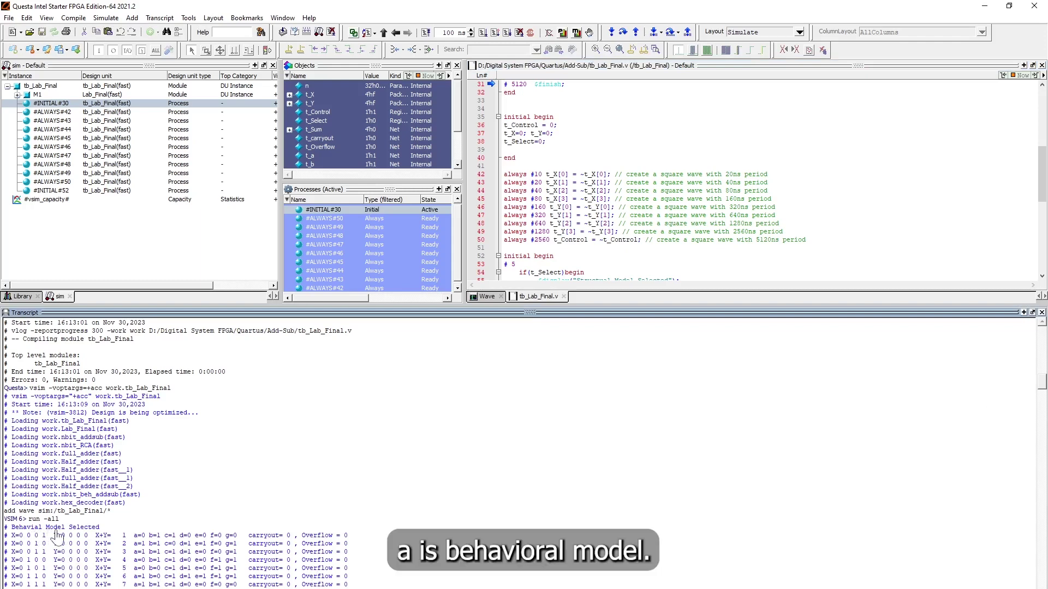
# Read through the behavioural-model X+Y sums with segment, carry-out and overflow values
pyautogui.scroll(-2, 95, 538)
pyautogui.scroll(-1, 95, 538)
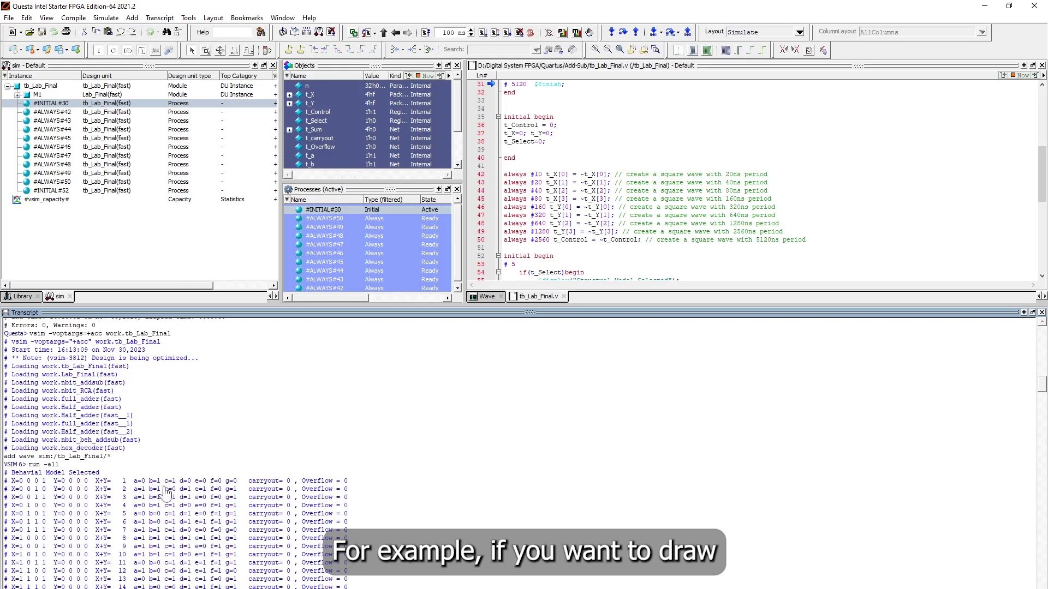
pyautogui.scroll(-1, 166, 493)
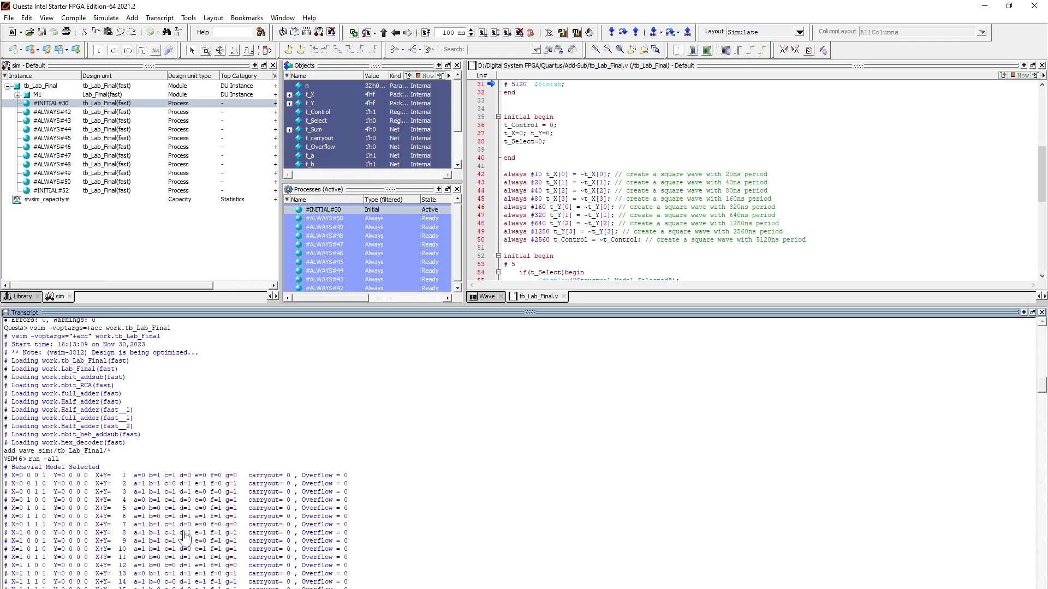
pyautogui.scroll(-1, 186, 537)
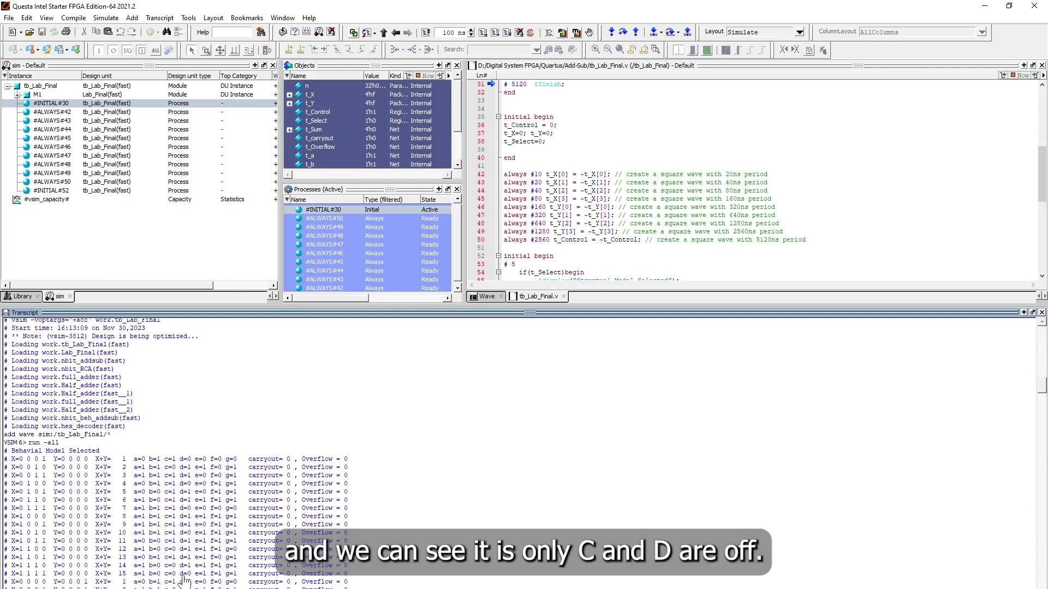
pyautogui.scroll(-1, 185, 581)
pyautogui.scroll(-2, 191, 524)
pyautogui.scroll(2, 193, 523)
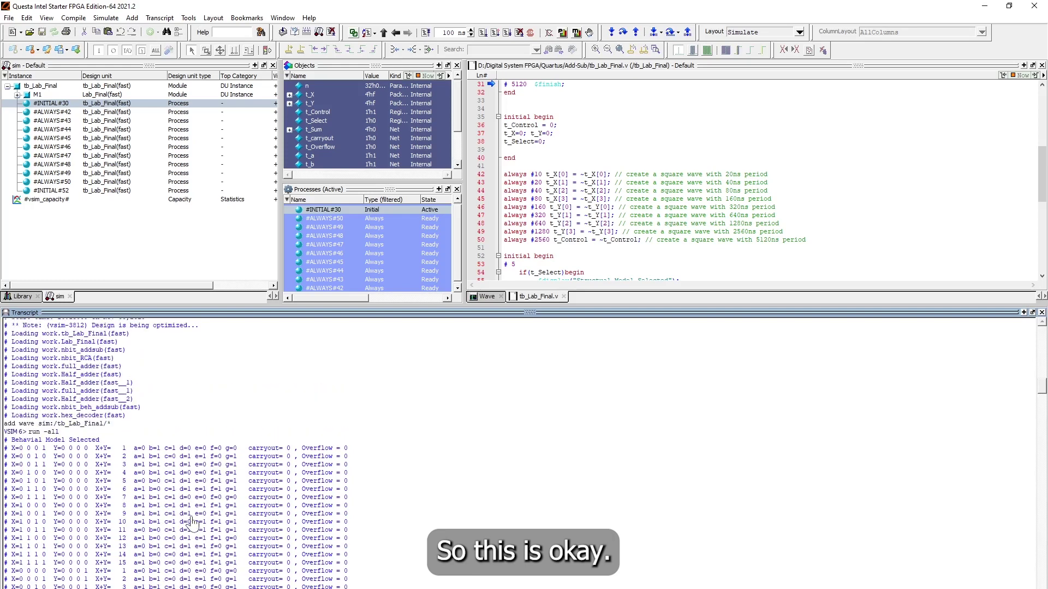
pyautogui.scroll(4, 191, 521)
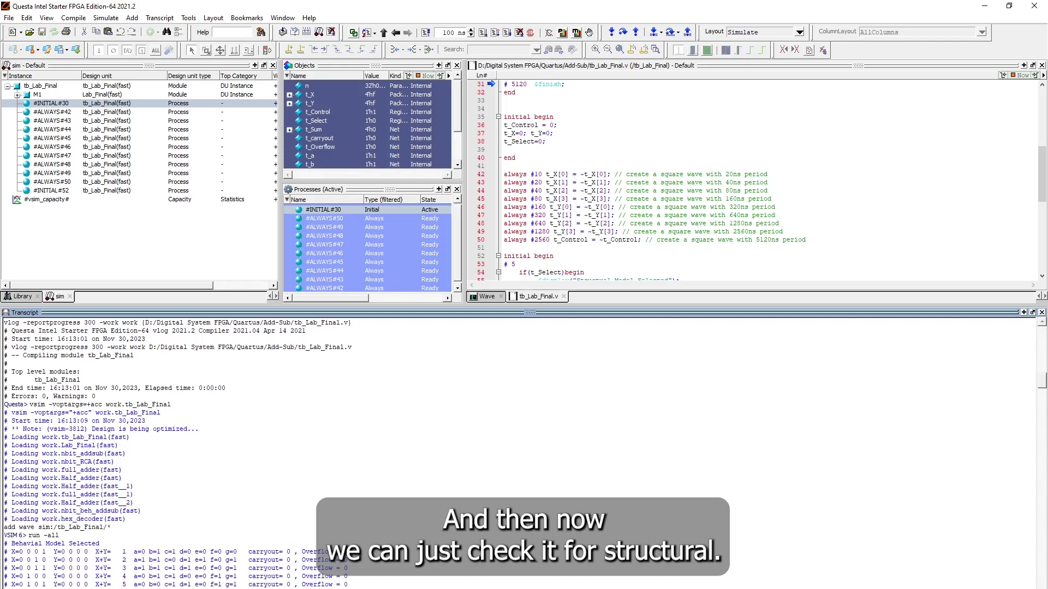
# In Quartus's tb_Lab_Final.v, change line 38 from t_Select=0; to t_Select=1;
pyautogui.hotkey('alt', 'Tab')
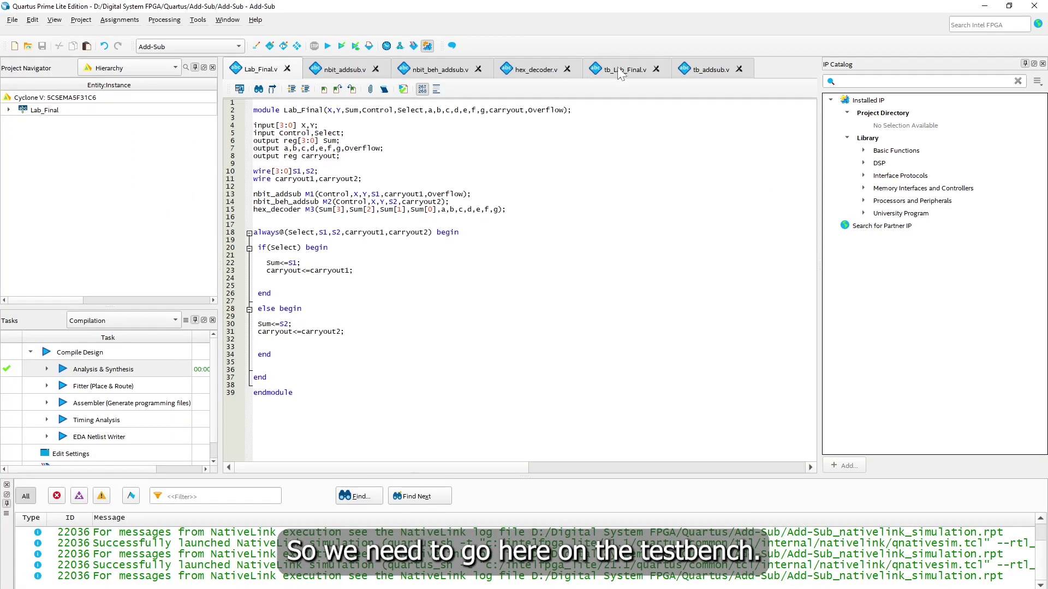
pyautogui.click(620, 70)
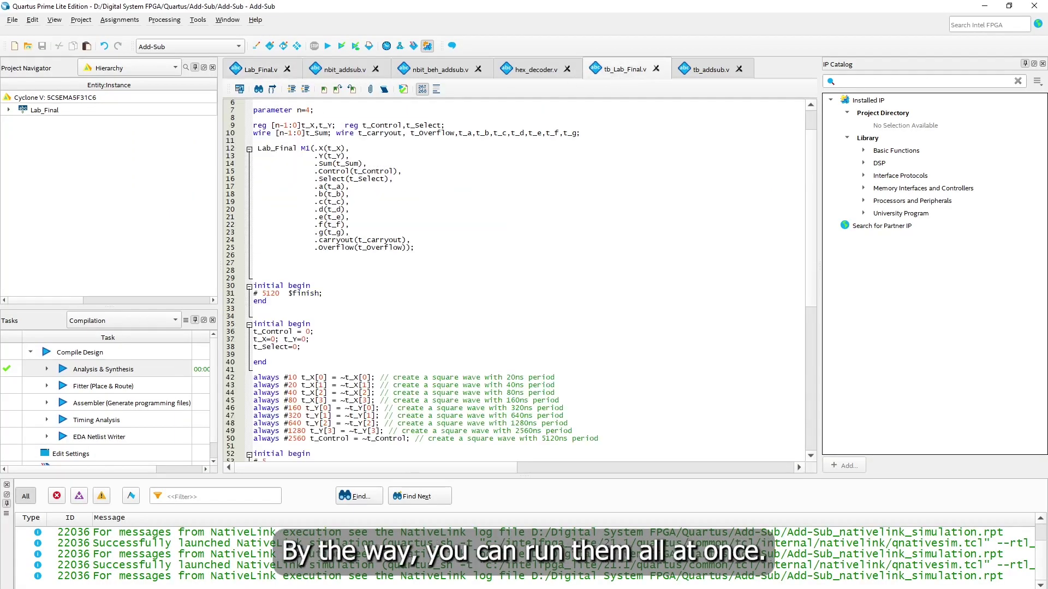
pyautogui.press('BackSpace')
pyautogui.write('1')
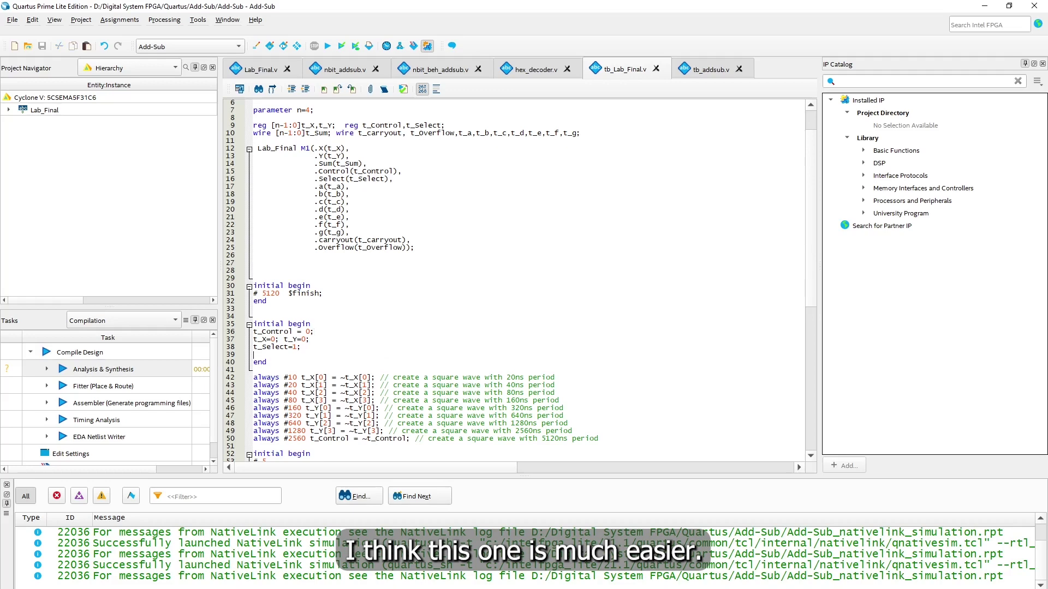
pyautogui.scroll(-8, 513, 273)
pyautogui.scroll(3, 513, 272)
pyautogui.scroll(7, 513, 273)
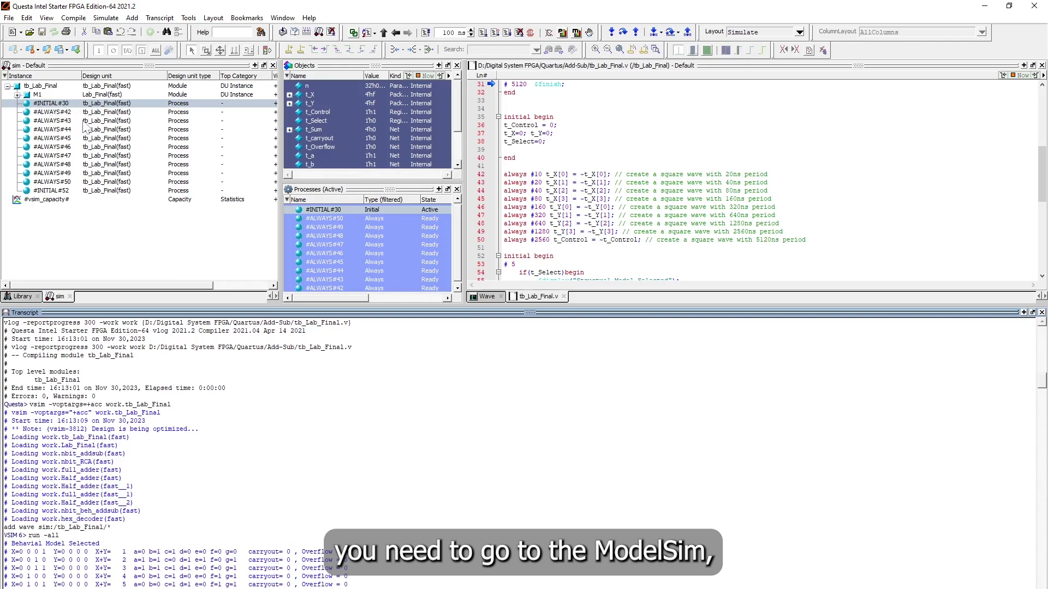
# Recompile the edited tb_Lab_Final testbench from the Library tab
pyautogui.click(31, 296)
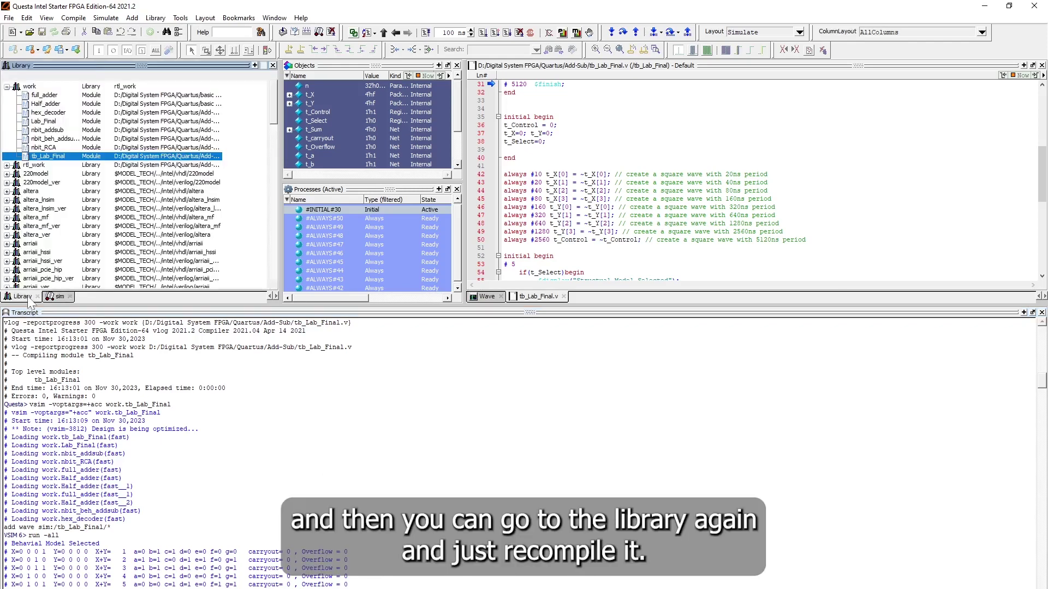
pyautogui.rightClick(48, 157)
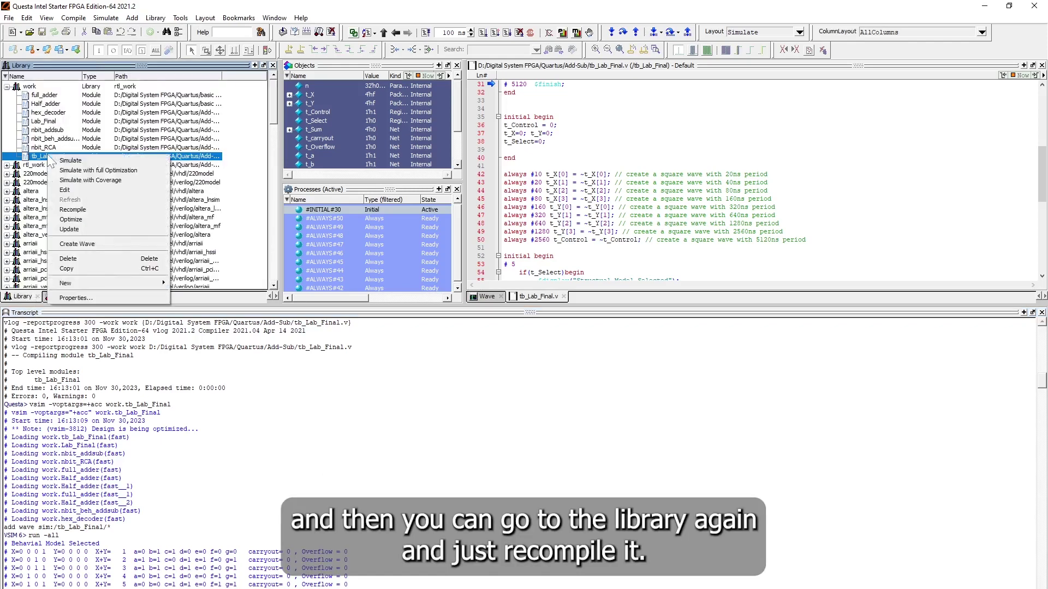
pyautogui.click(97, 208)
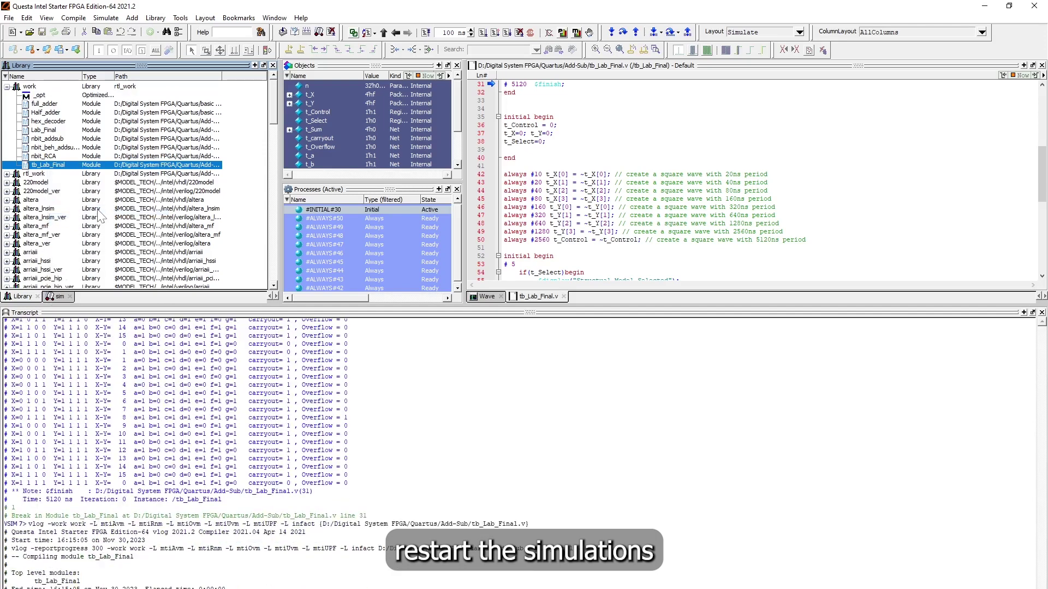
# Restart the simulation from time zero and run it to completion
pyautogui.click(427, 33)
pyautogui.click(538, 405)
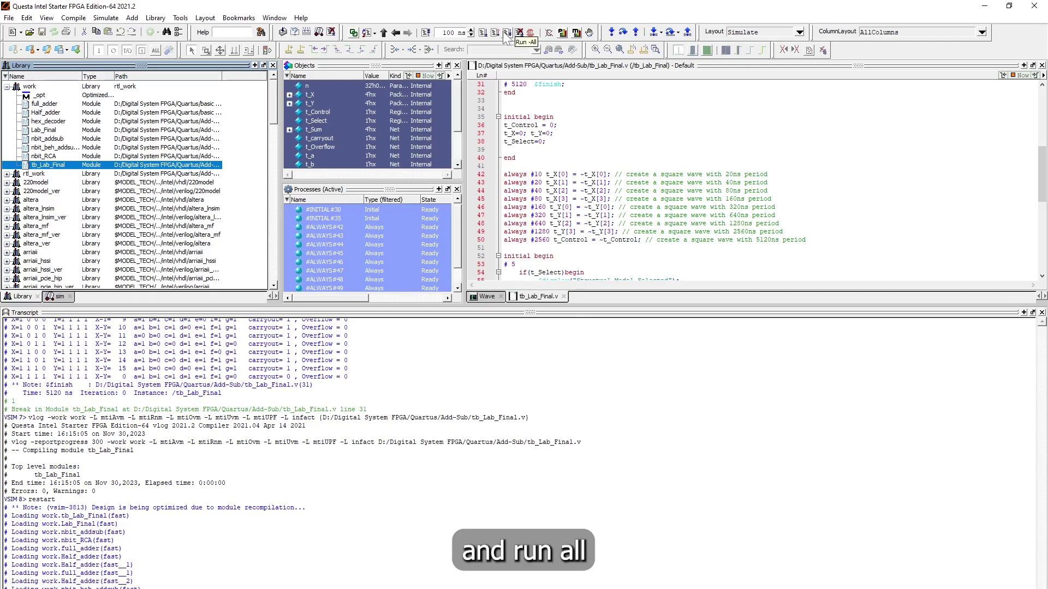
pyautogui.click(507, 33)
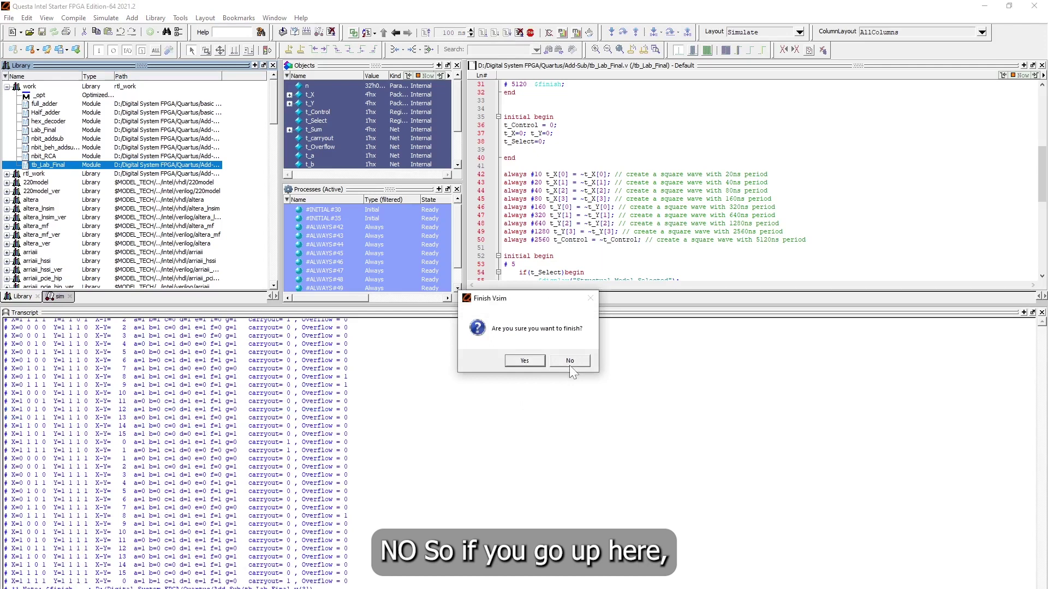
# Decline finishing Vsim and scroll the transcript up to 'Structural Model Selected'
pyautogui.click(569, 364)
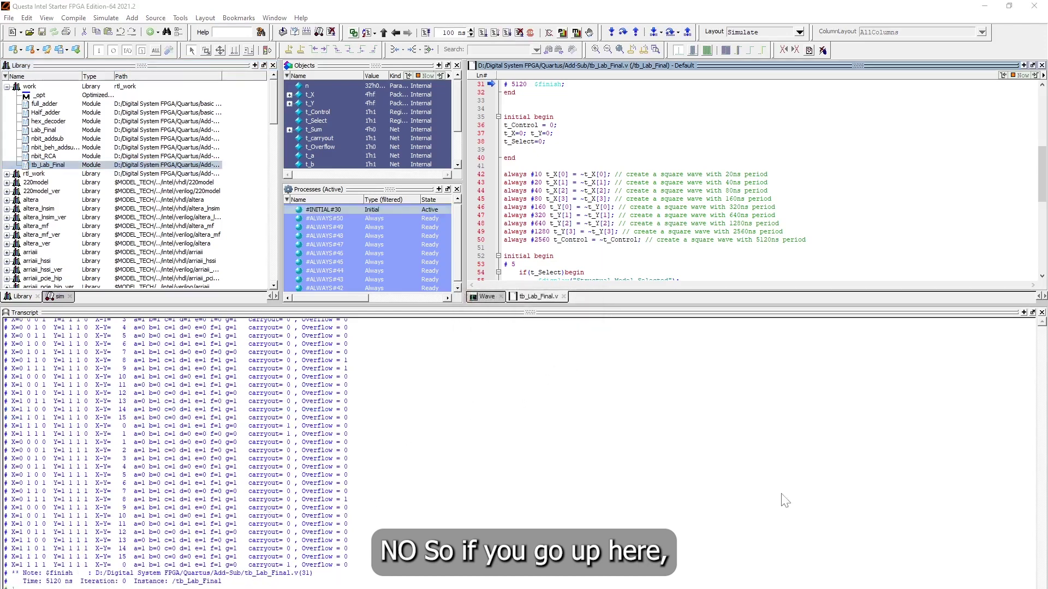
pyautogui.click(386, 467)
pyautogui.scroll(10, 386, 467)
pyautogui.scroll(10, 386, 468)
pyautogui.scroll(5, 387, 467)
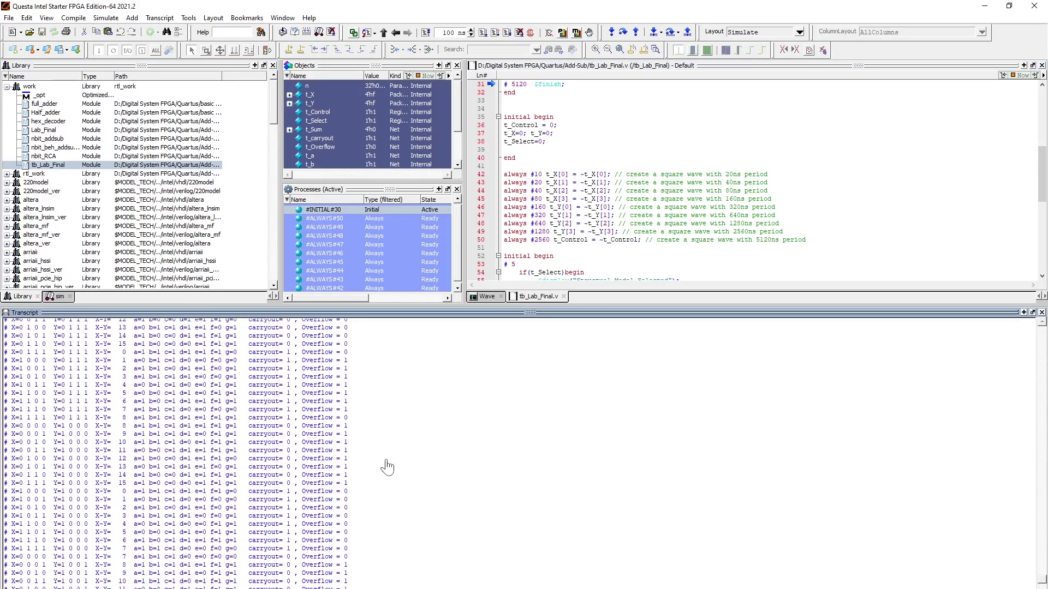
pyautogui.scroll(9, 387, 467)
pyautogui.scroll(9, 387, 467)
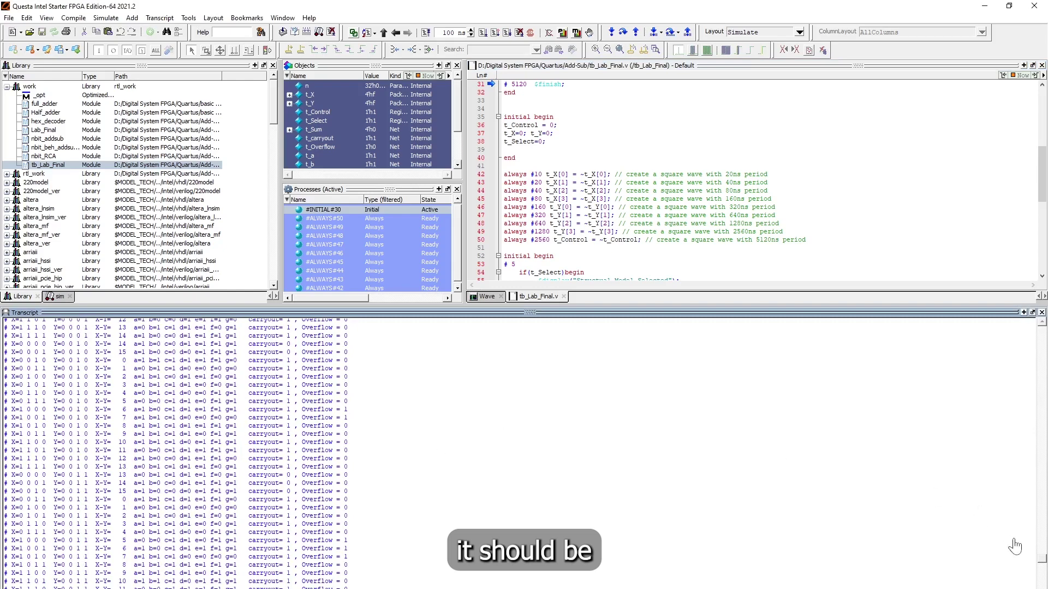
pyautogui.moveTo(1042, 562); pyautogui.dragTo(1027, 495)
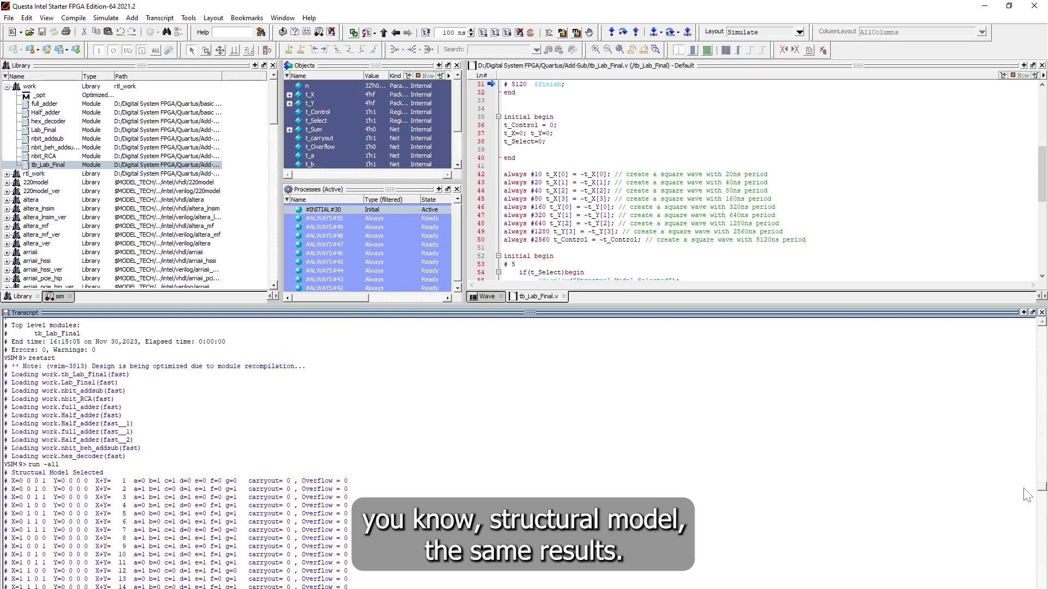
# Read through the structural-model X+Y sums, carry-out and overflow values to confirm they match
pyautogui.scroll(-1, 262, 494)
pyautogui.scroll(-3, 259, 493)
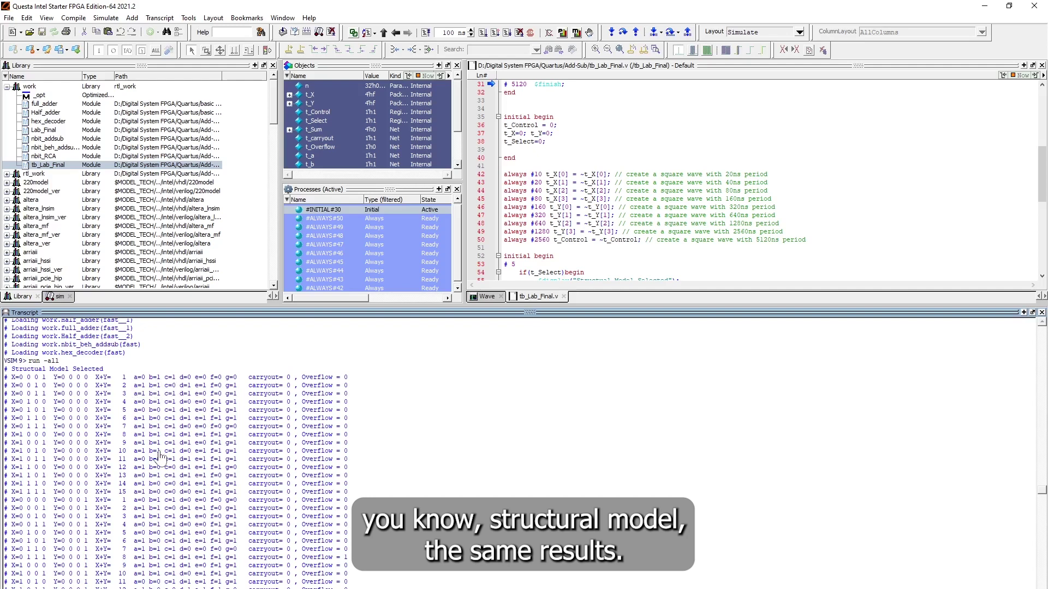
pyautogui.scroll(-2, 158, 458)
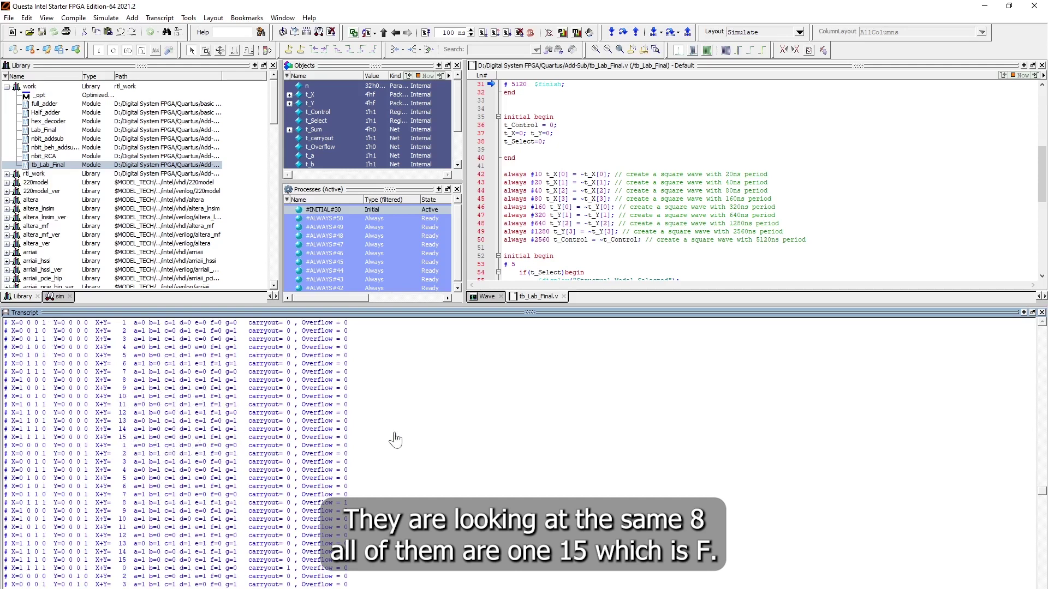
pyautogui.scroll(5, 395, 440)
pyautogui.scroll(-10, 417, 441)
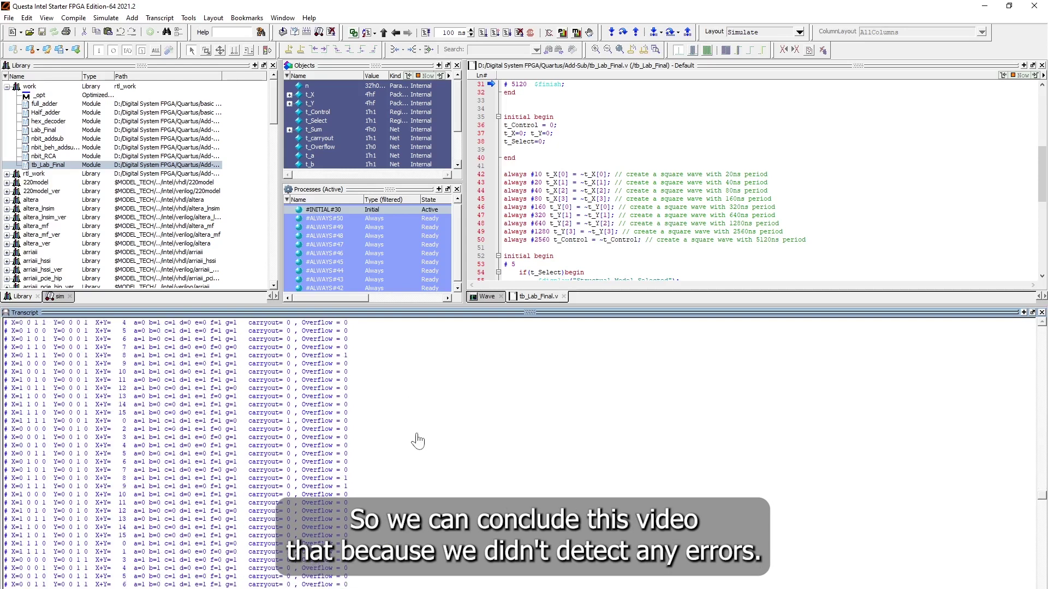
pyautogui.scroll(-2, 417, 441)
pyautogui.scroll(-5, 344, 521)
pyautogui.scroll(-9, 330, 516)
pyautogui.scroll(-4, 330, 513)
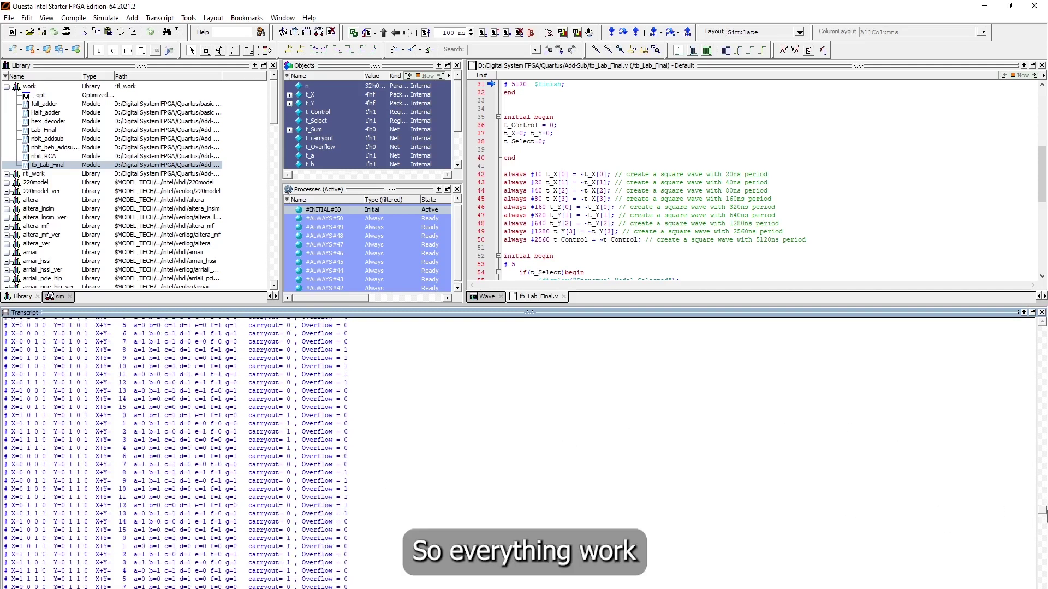
pyautogui.moveTo(1044, 516)
pyautogui.mouseDown()
pyautogui.moveTo(1043, 550)
pyautogui.moveTo(1022, 408)
pyautogui.mouseUp()
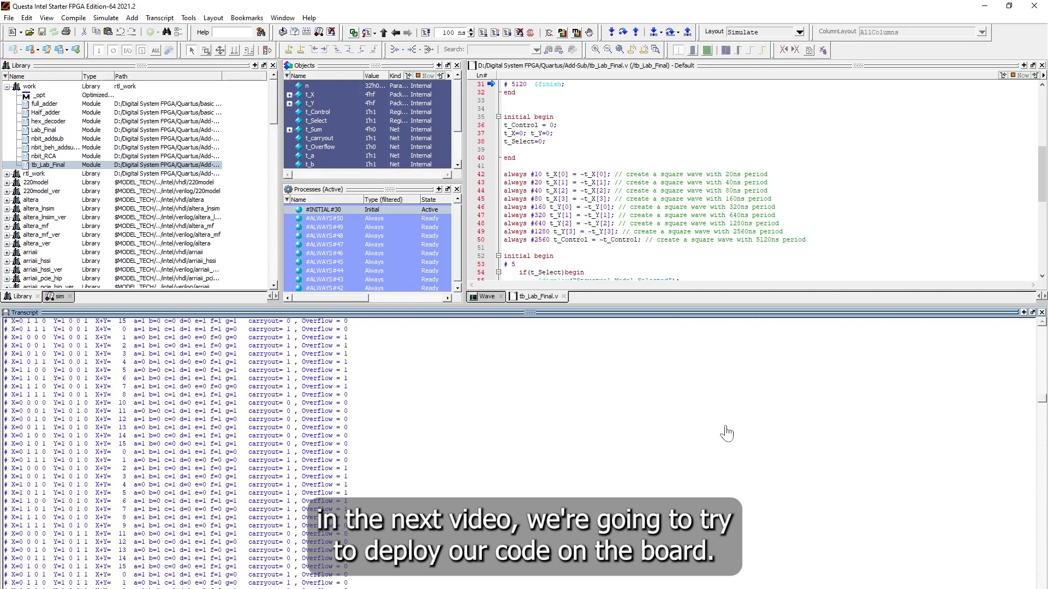